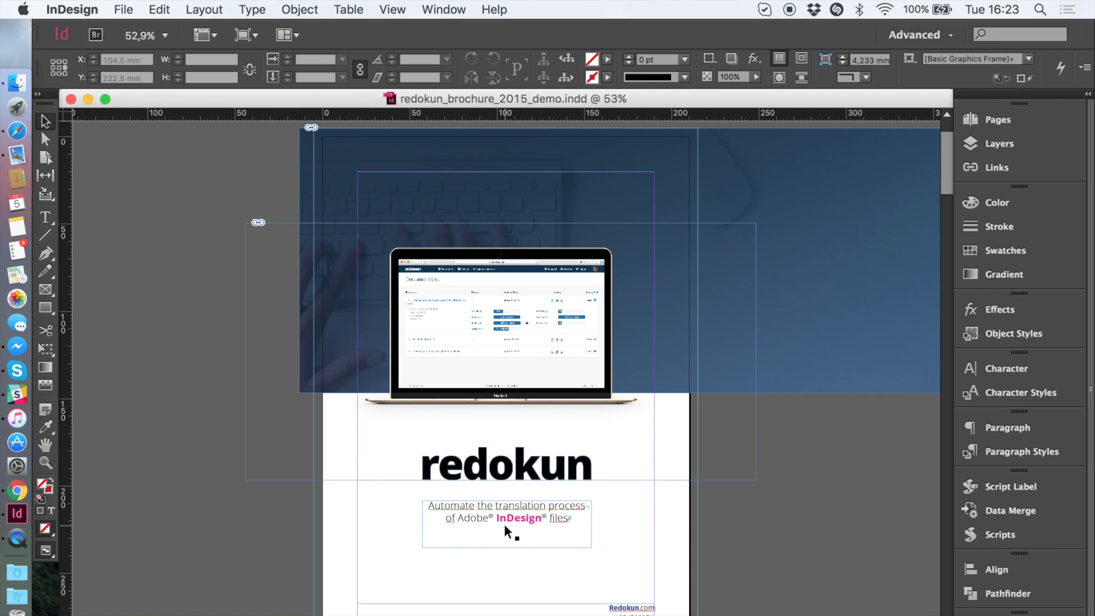
# - Scroll down the brochure until the WHY / WHAT IS REDOKUN spread is fully visible
pyautogui.scroll(-5, 504, 523)
pyautogui.scroll(-10, 504, 530)
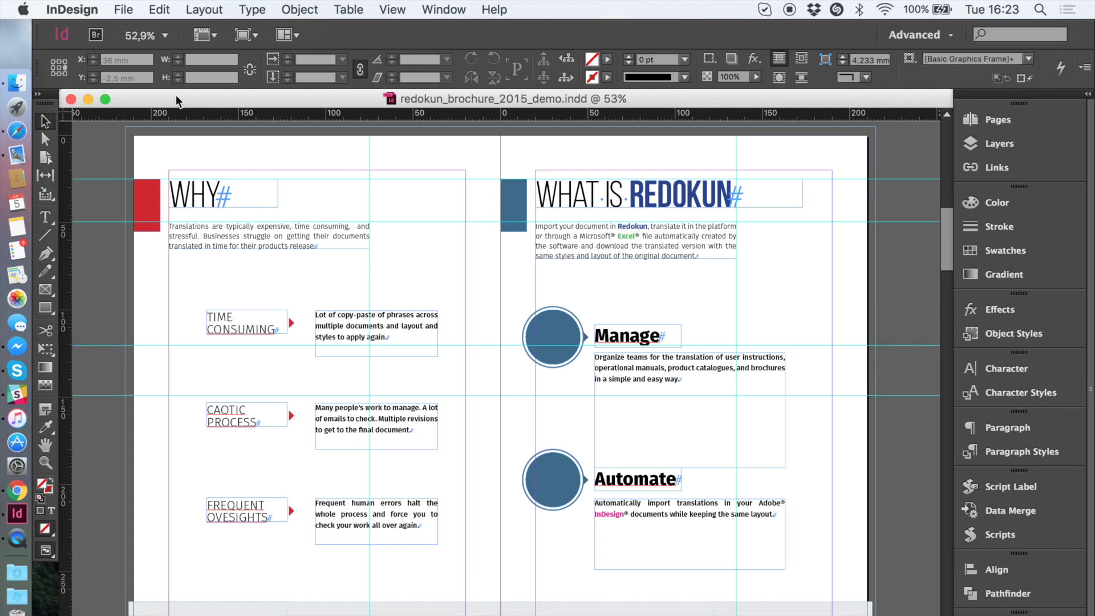
# - Save the brochure as redokun_brochure_2015_demo.idml (InDesign CS4 or later format), then minimize InDesign
pyautogui.click(122, 10)
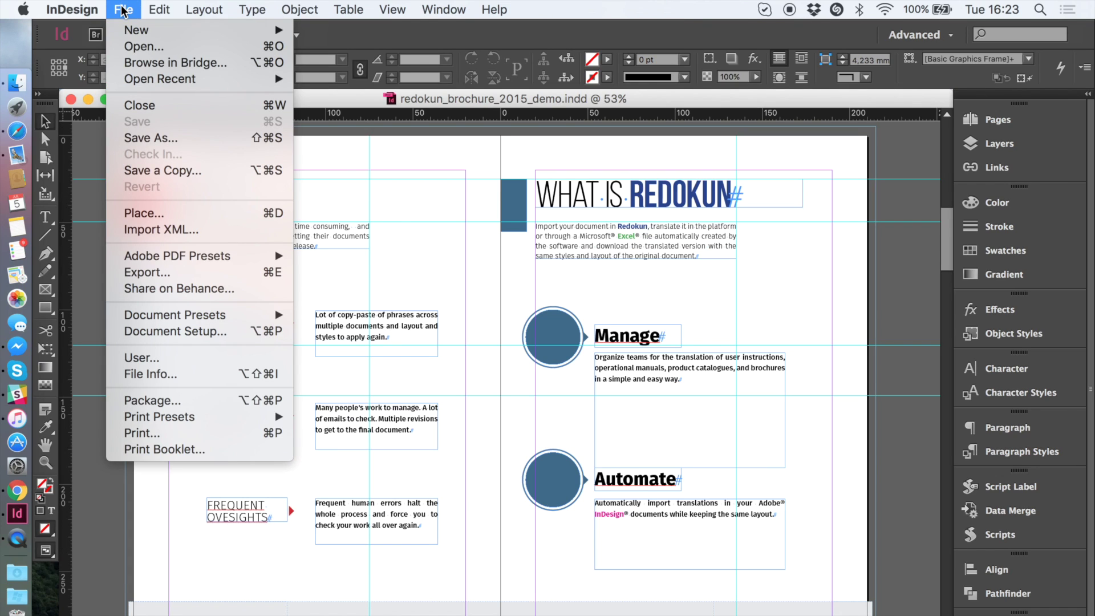
pyautogui.click(156, 132)
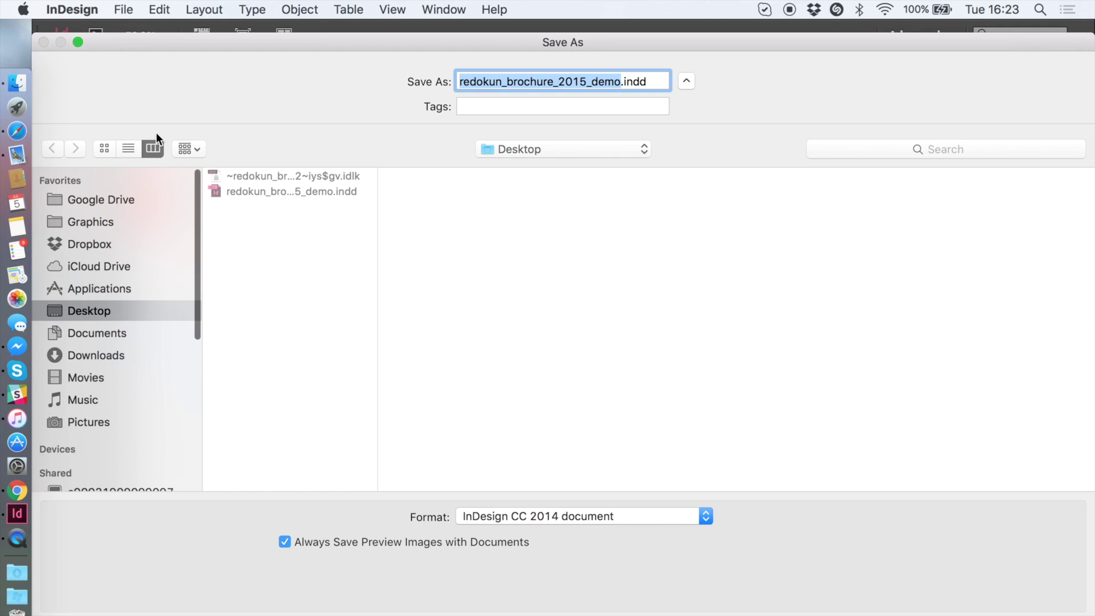
pyautogui.click(499, 516)
pyautogui.click(511, 547)
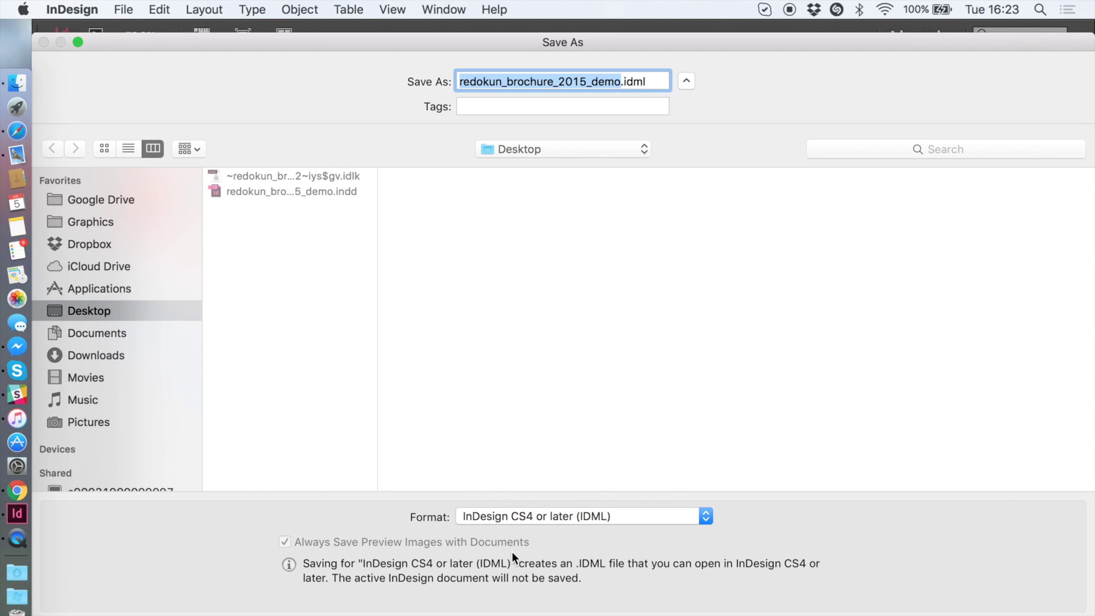
pyautogui.press('Return')
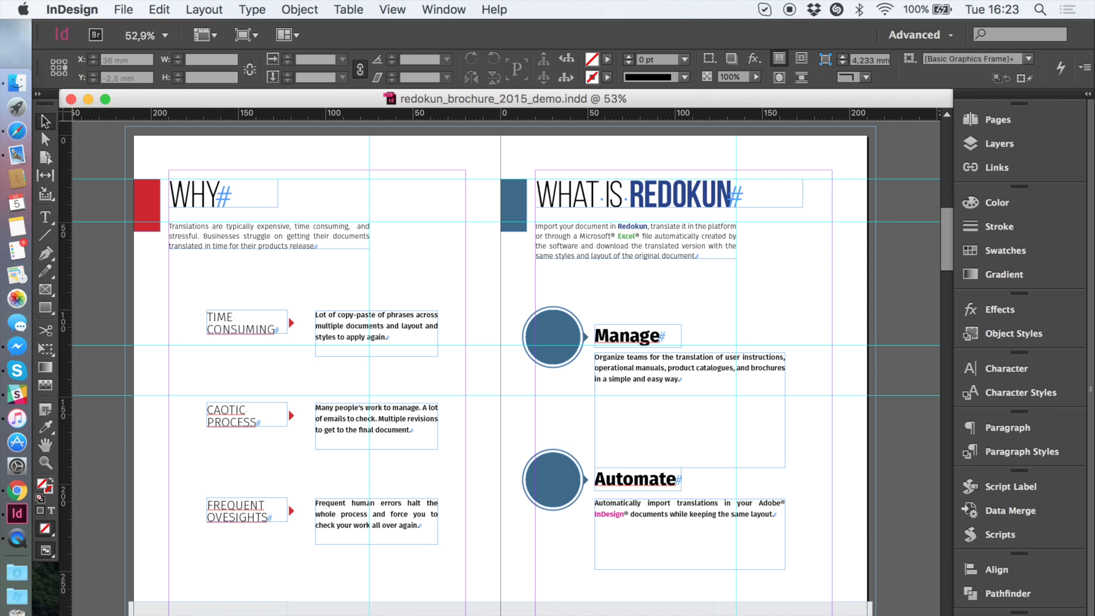
pyautogui.click(88, 99)
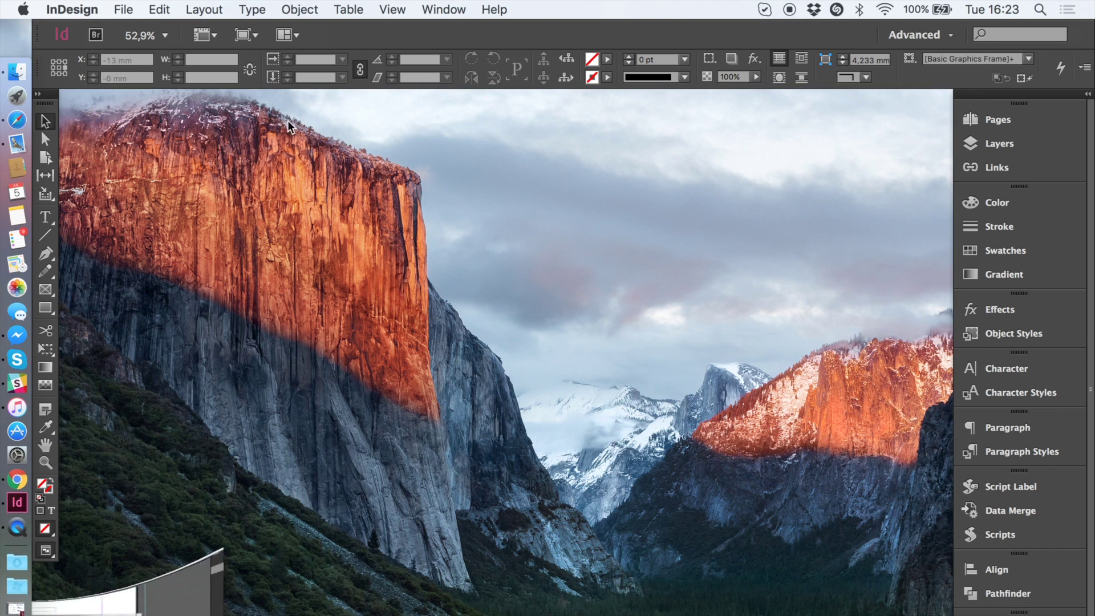
pyautogui.click(822, 297)
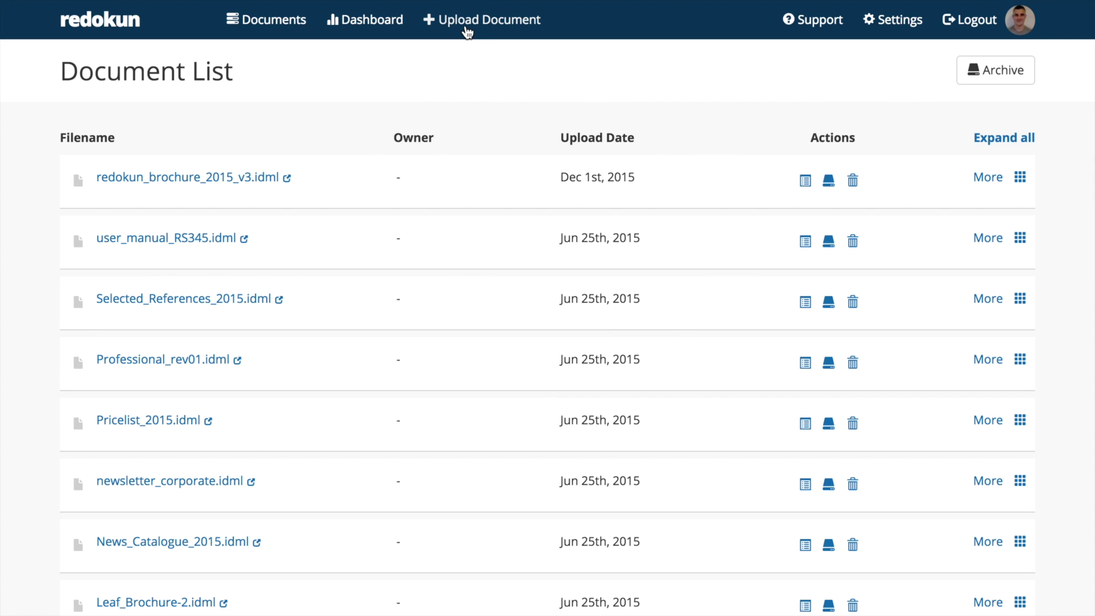
# - Choose the exported redokun_brochure_2015_demo.idml file on Redokun's upload page
pyautogui.click(467, 22)
pyautogui.click(224, 304)
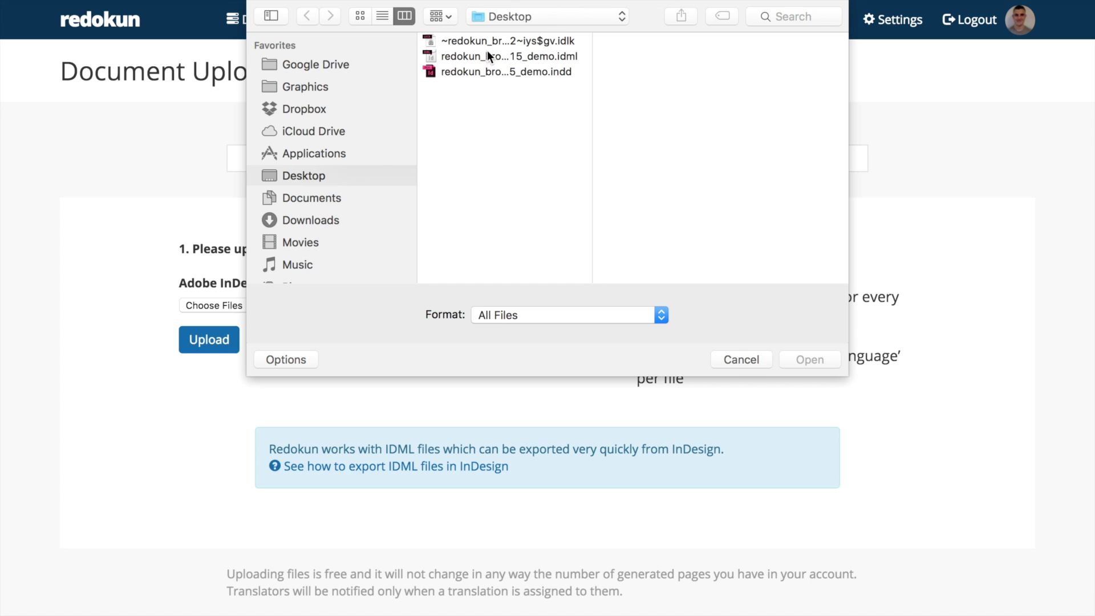
pyautogui.click(487, 55)
pyautogui.click(809, 359)
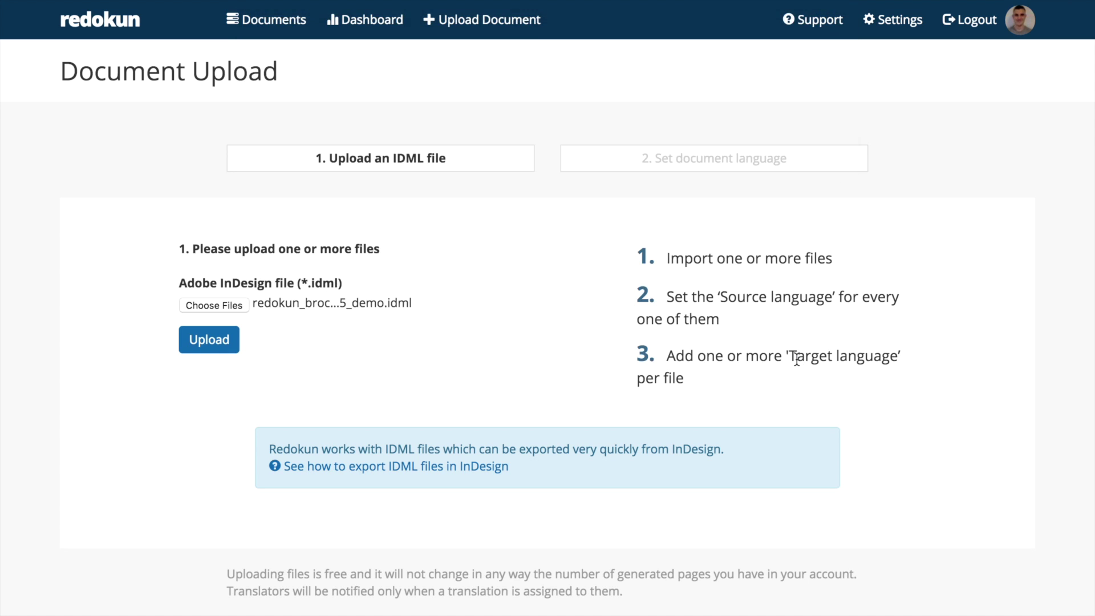
# - Upload the brochure with English as its source language
pyautogui.click(207, 347)
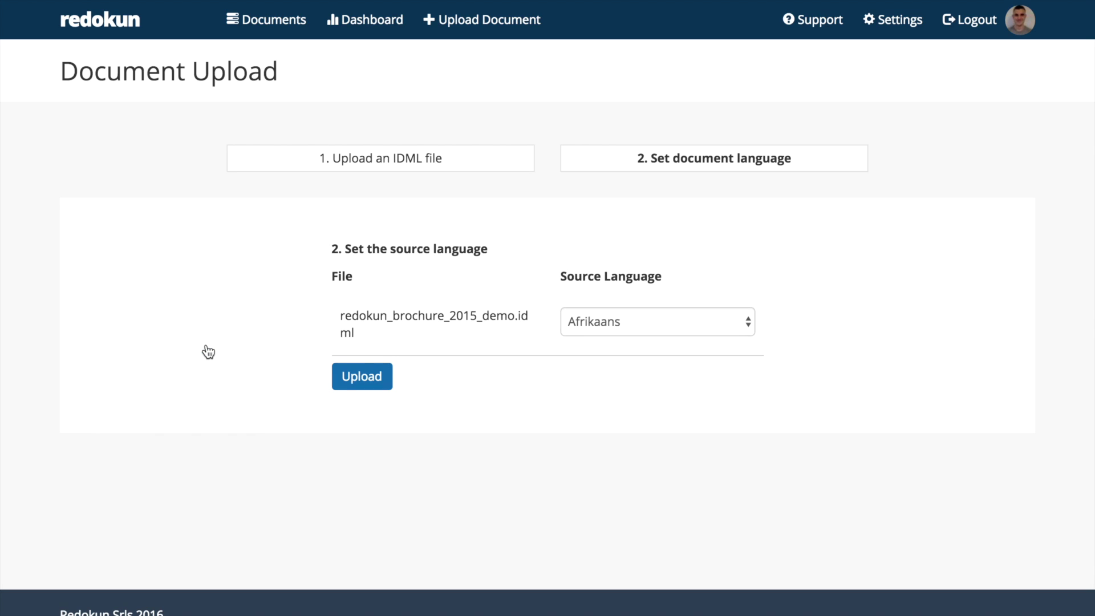
pyautogui.click(583, 325)
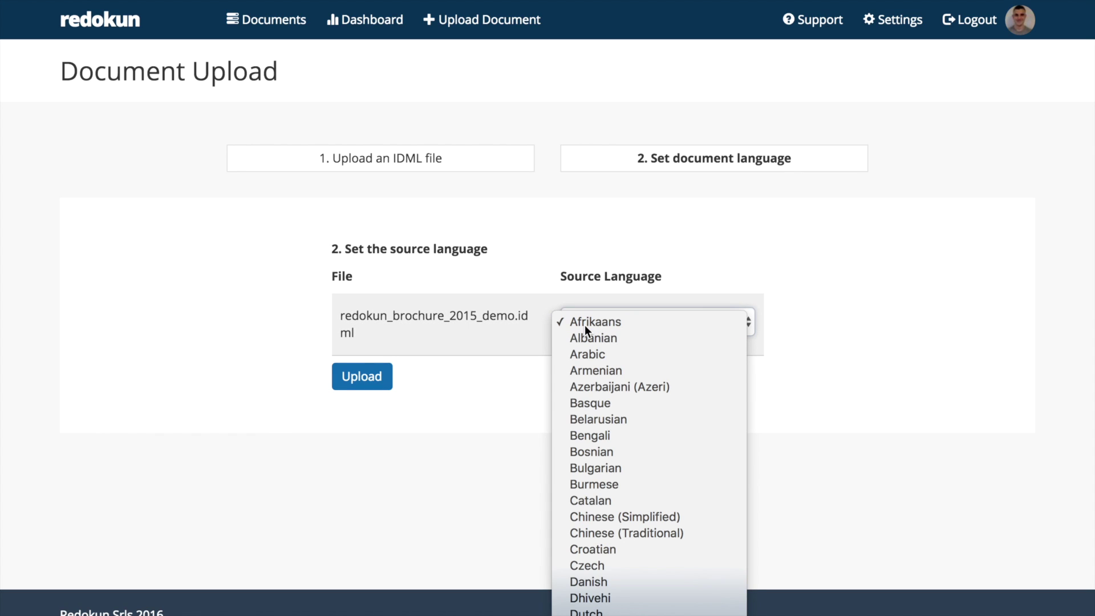
pyautogui.press('e')
pyautogui.press('Return')
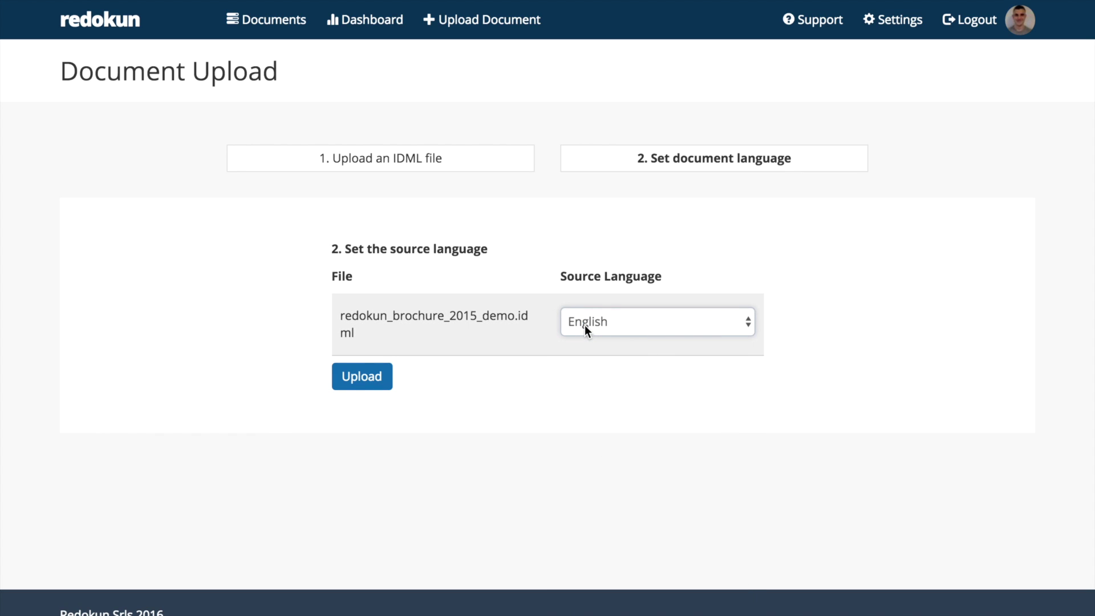
pyautogui.click(376, 382)
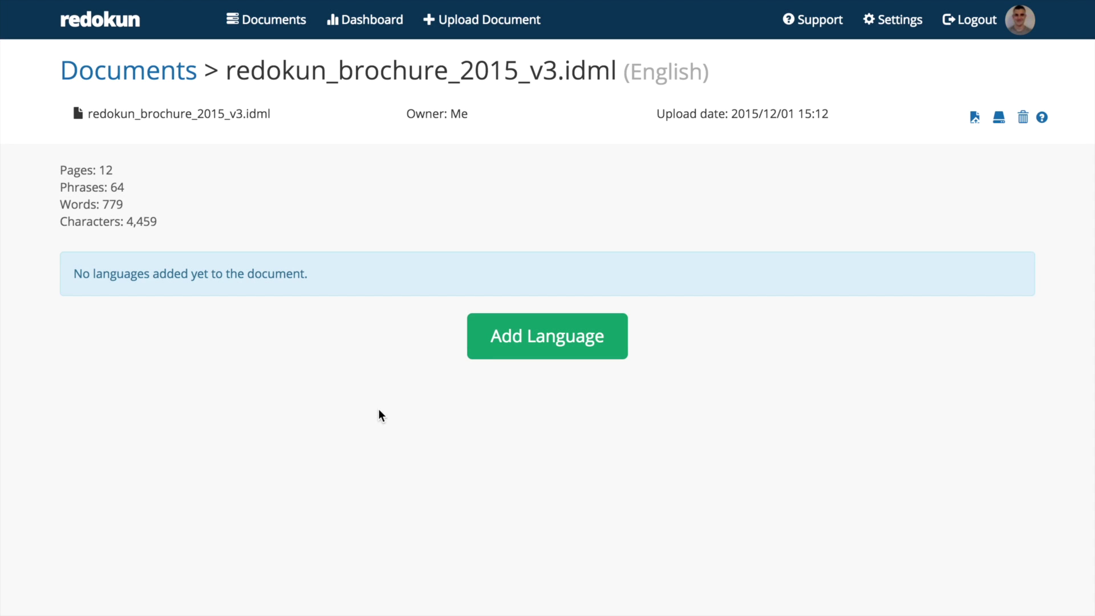
# - Add Italian as a target language with the existing translator, skipping ContextMatch
pyautogui.click(561, 336)
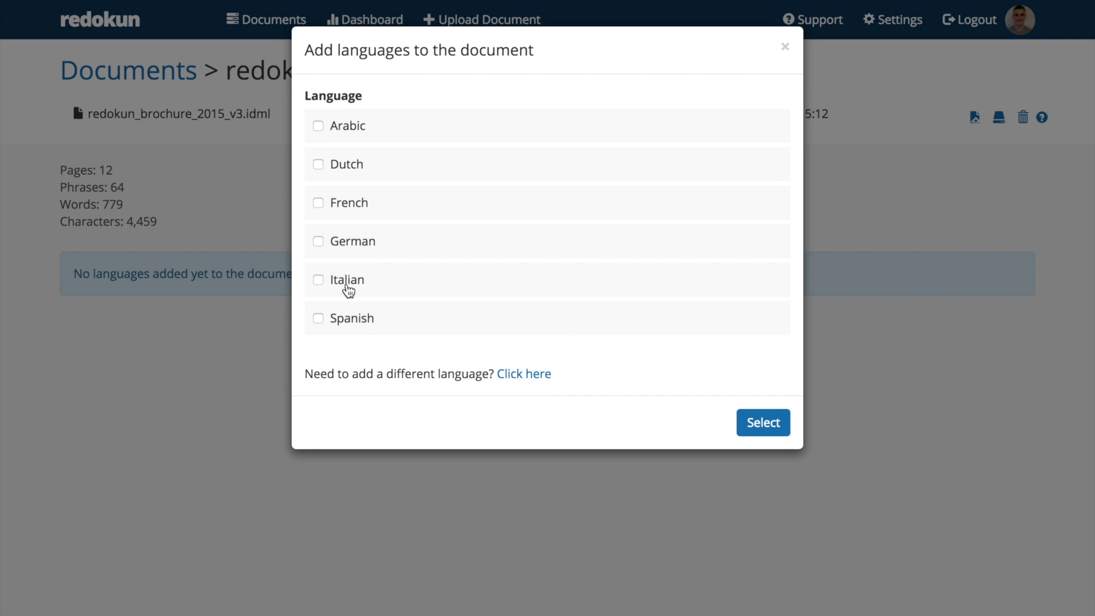
pyautogui.click(344, 283)
pyautogui.click(756, 434)
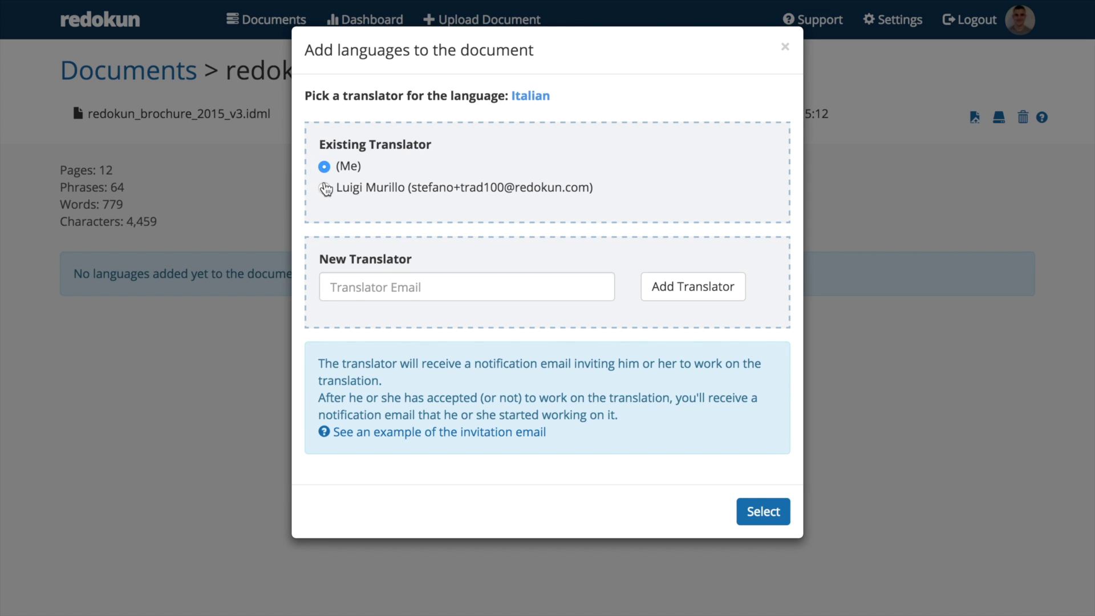
pyautogui.click(758, 517)
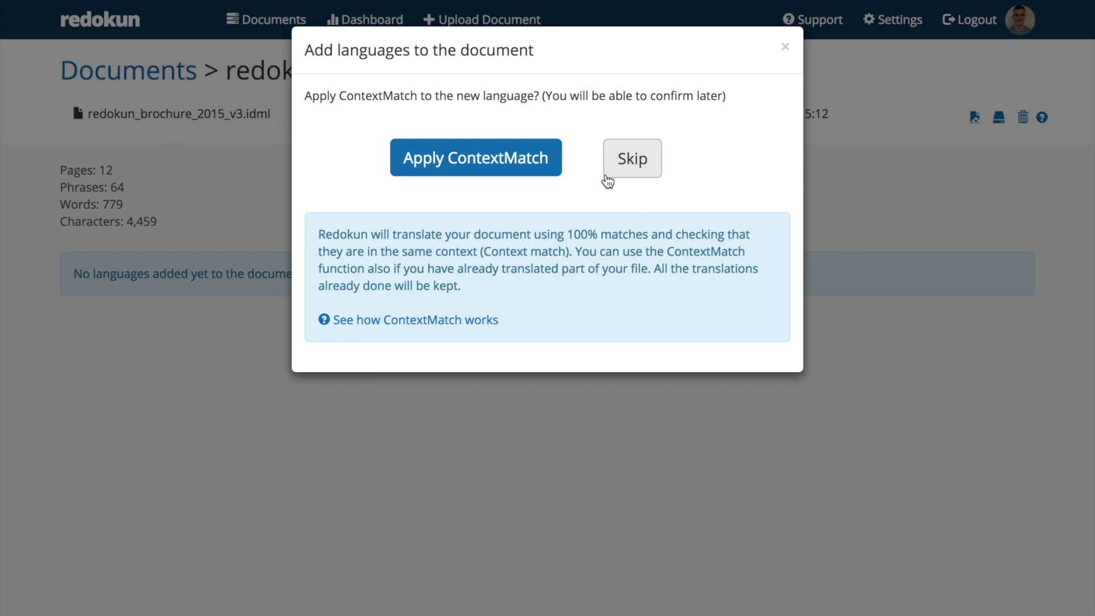
pyautogui.click(634, 160)
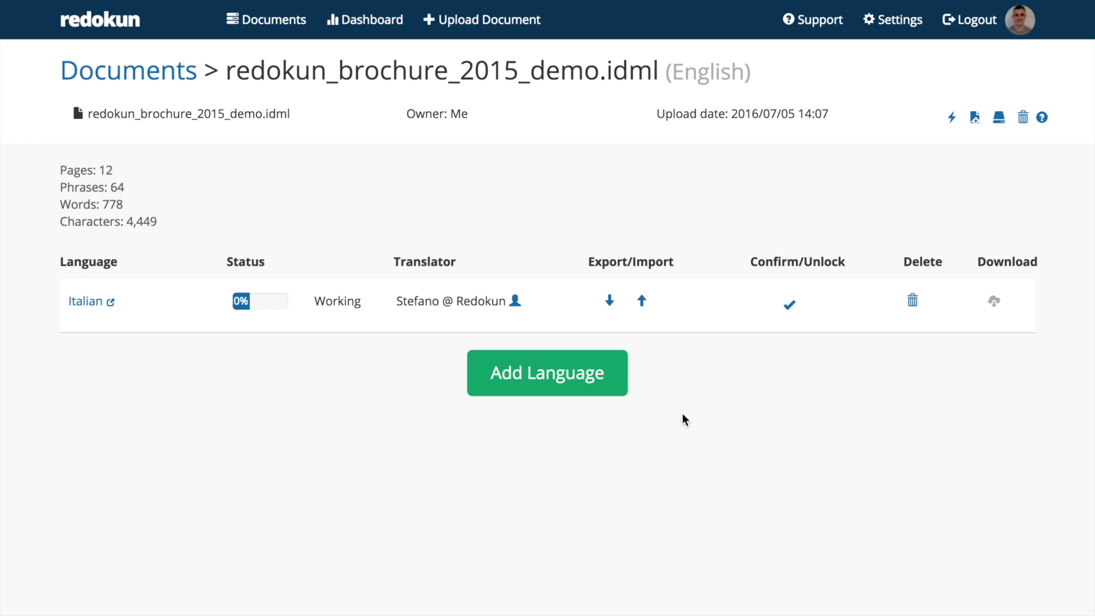
# - Export the Italian phrases as an Excel .xlsx file
pyautogui.click(609, 301)
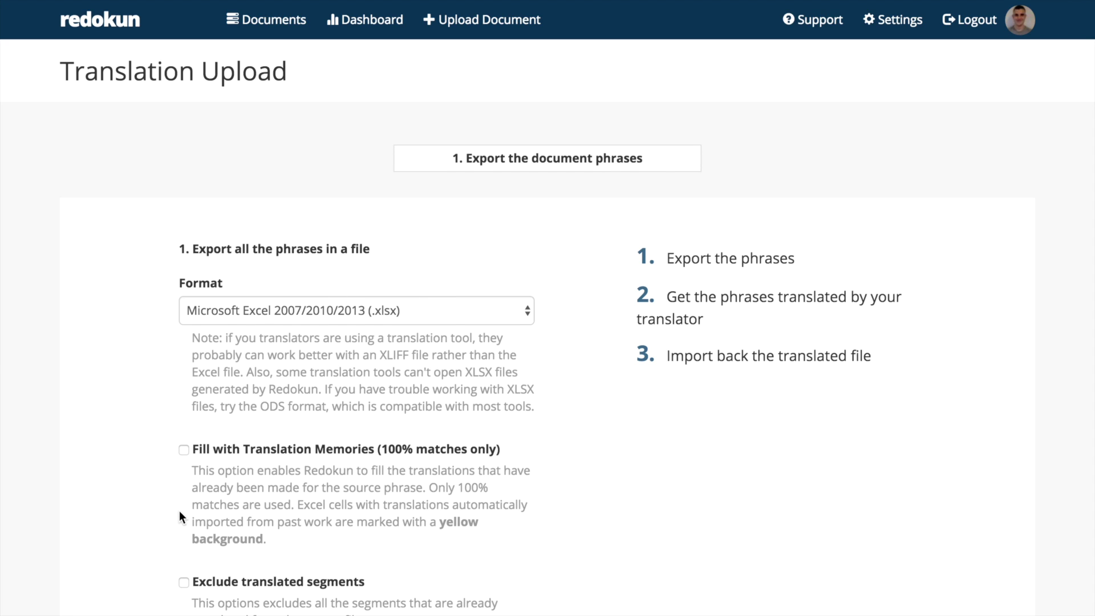
pyautogui.scroll(-2, 179, 517)
pyautogui.scroll(-3, 180, 513)
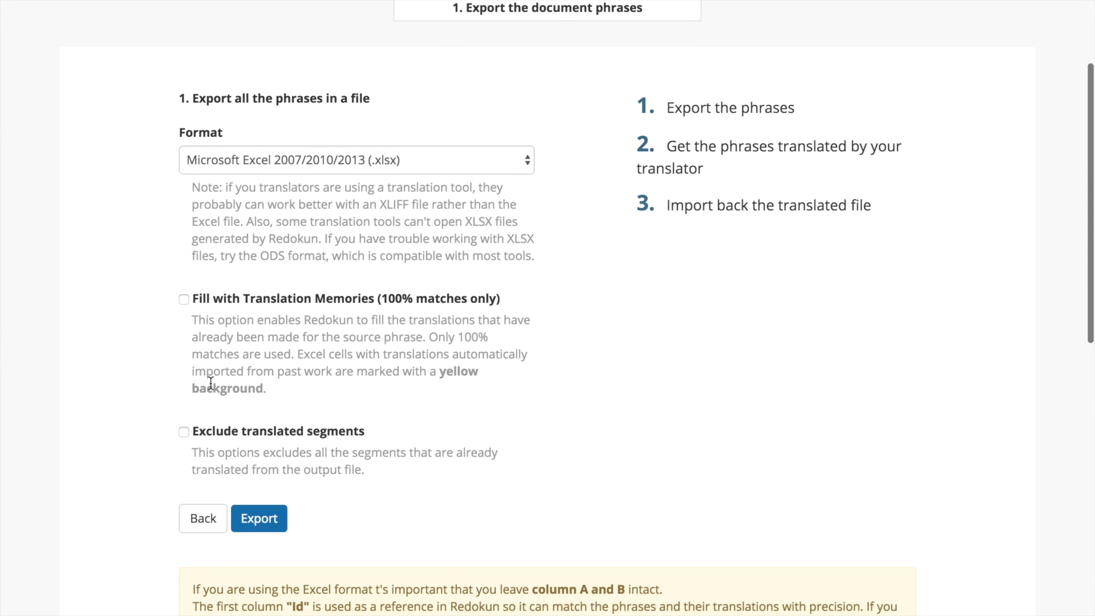
pyautogui.click(270, 518)
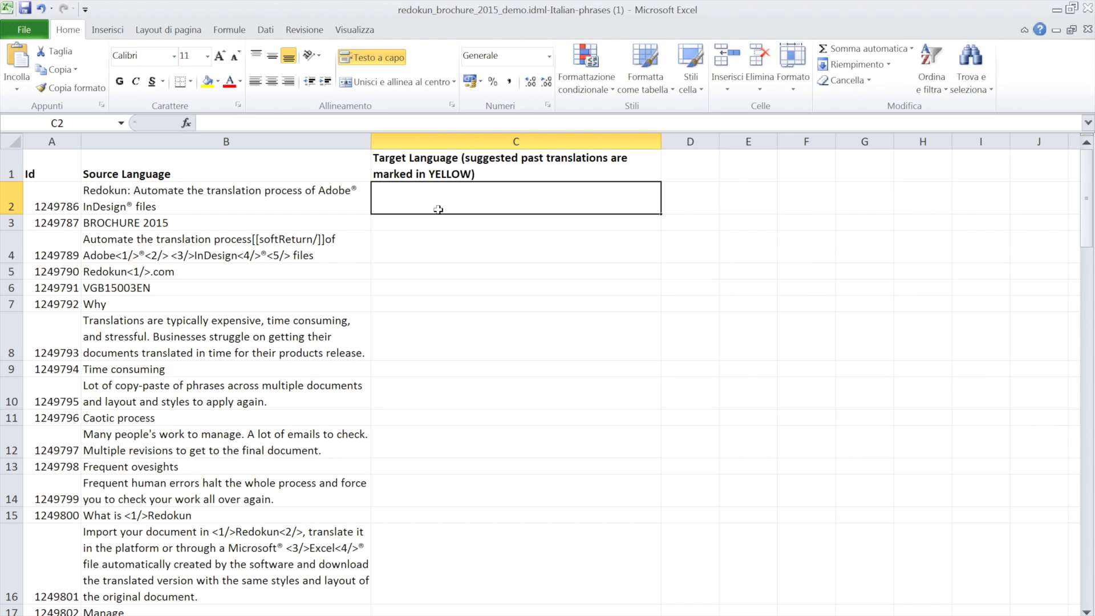
# - Enter 'Redokun:' in cell C2 as the first Italian translation
pyautogui.doubleClick(438, 210)
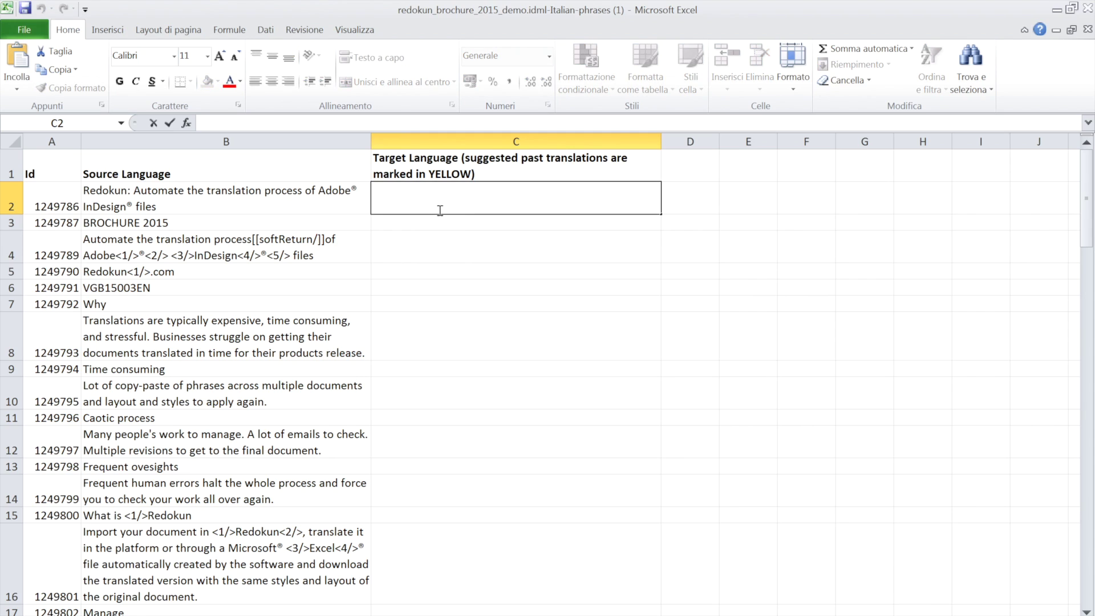
pyautogui.write('Redokun:')
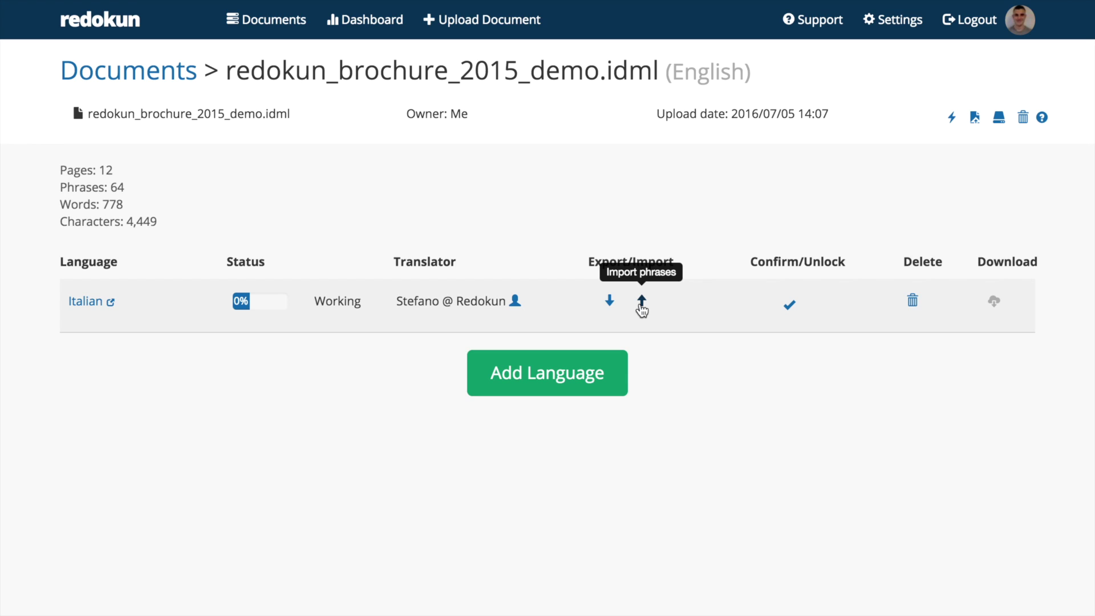
# - Upload the translated -Italian-phrases.xlsx spreadsheet from Downloads on the Italian import page
pyautogui.click(642, 302)
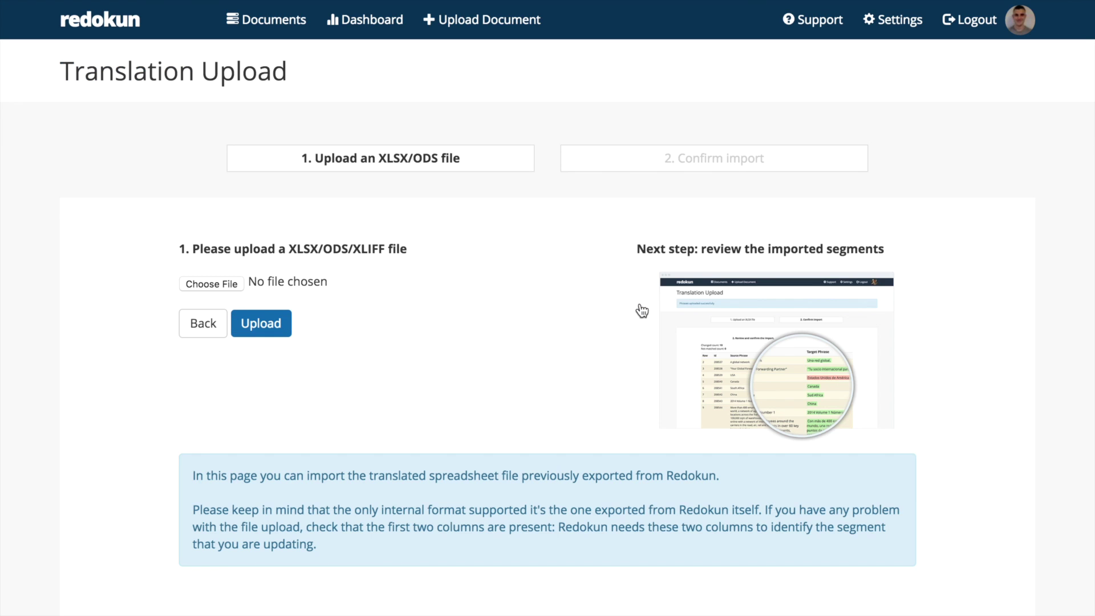
pyautogui.click(218, 285)
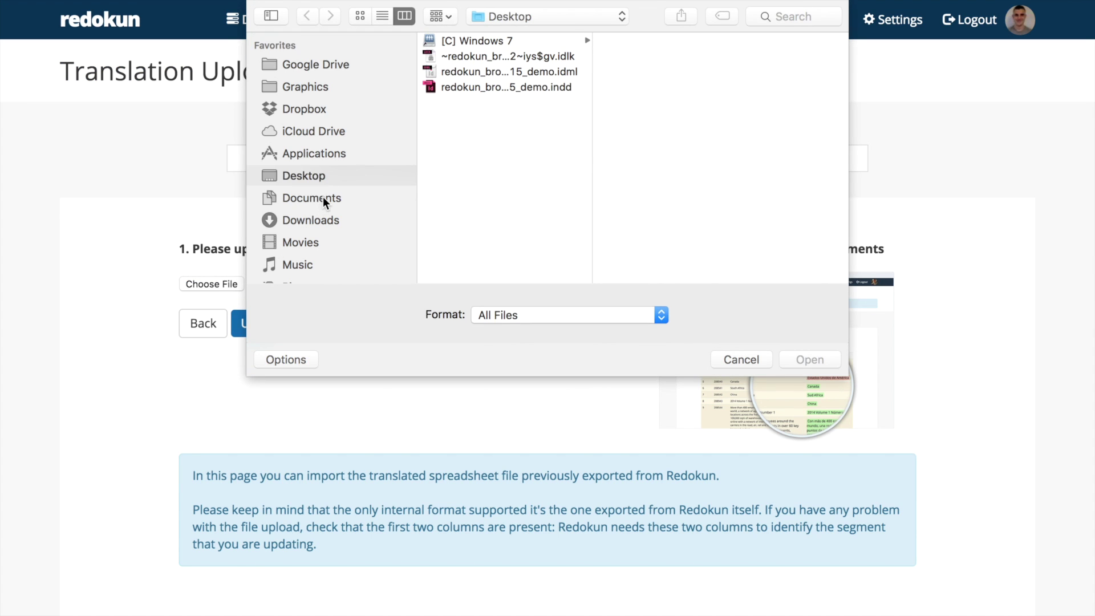
pyautogui.click(320, 220)
pyautogui.click(524, 56)
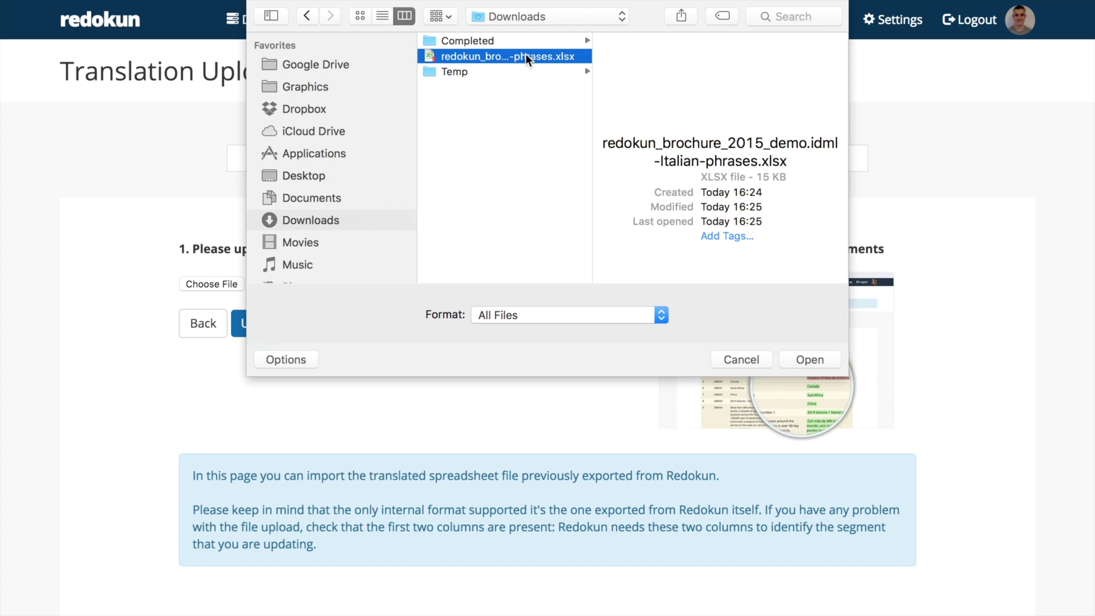
pyautogui.click(797, 359)
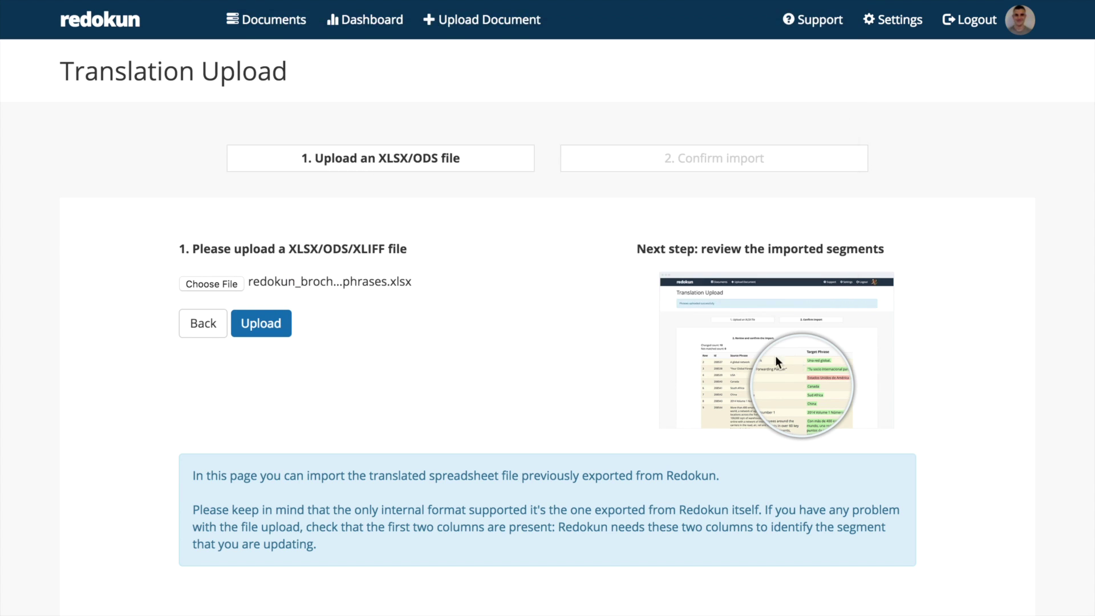
pyautogui.click(264, 326)
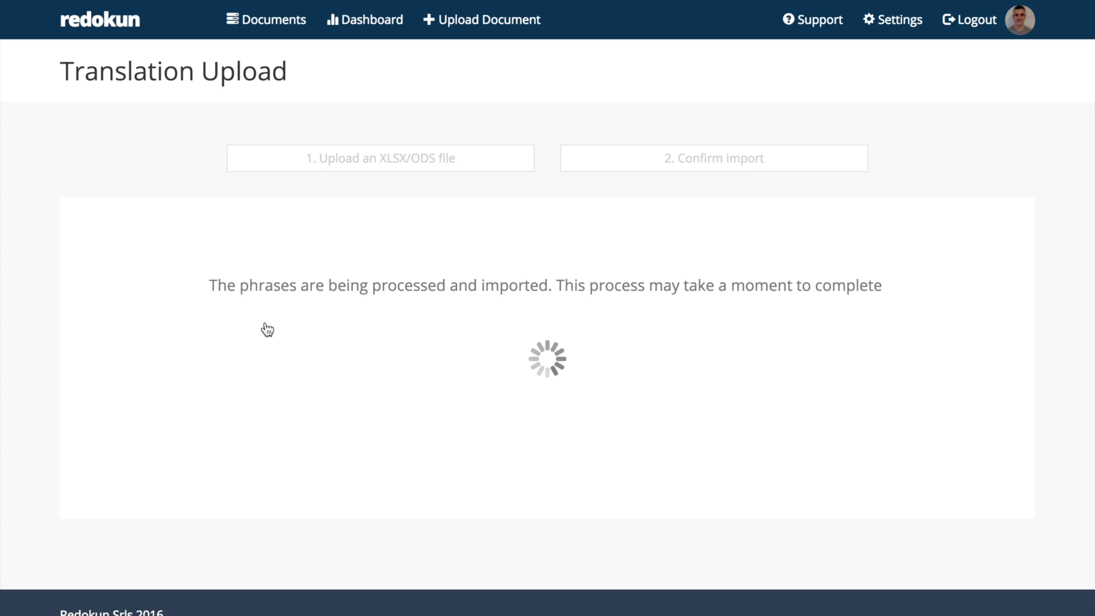
# - Review the 64 changed rows and confirm the import
pyautogui.scroll(-5, 625, 500)
pyautogui.scroll(-6, 624, 500)
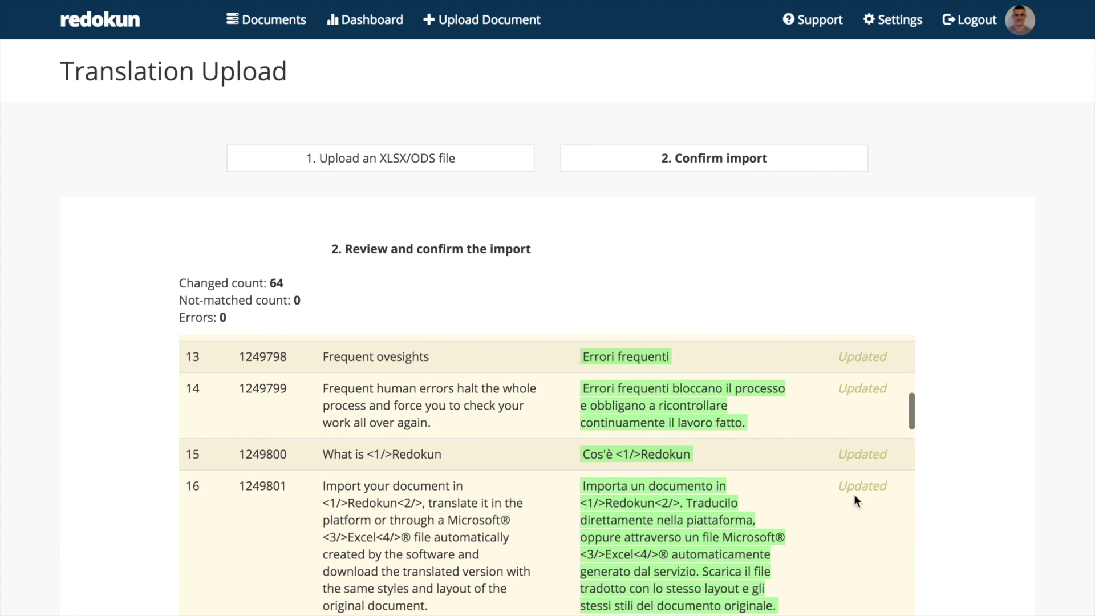
pyautogui.scroll(-4, 977, 499)
pyautogui.scroll(-1, 701, 396)
pyautogui.scroll(-15, 701, 396)
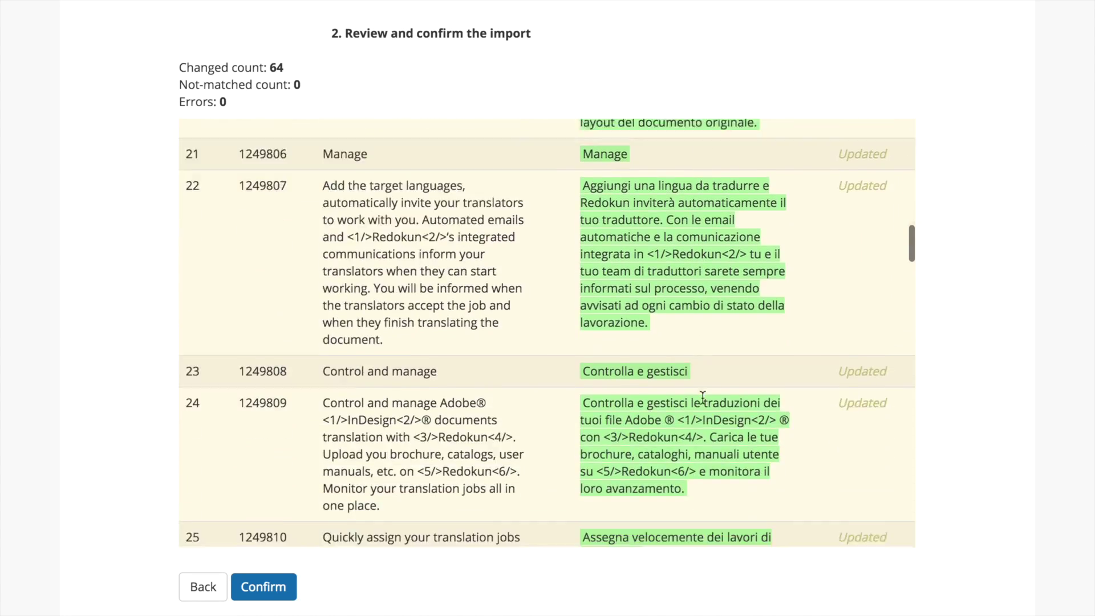
pyautogui.scroll(-20, 702, 396)
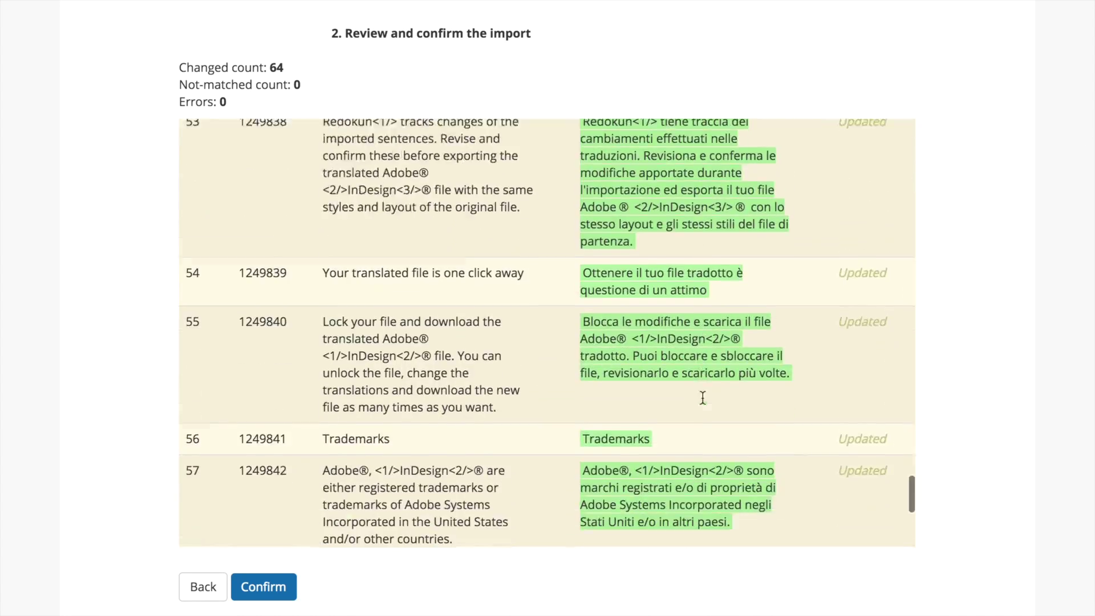
pyautogui.scroll(-3, 626, 427)
pyautogui.click(278, 468)
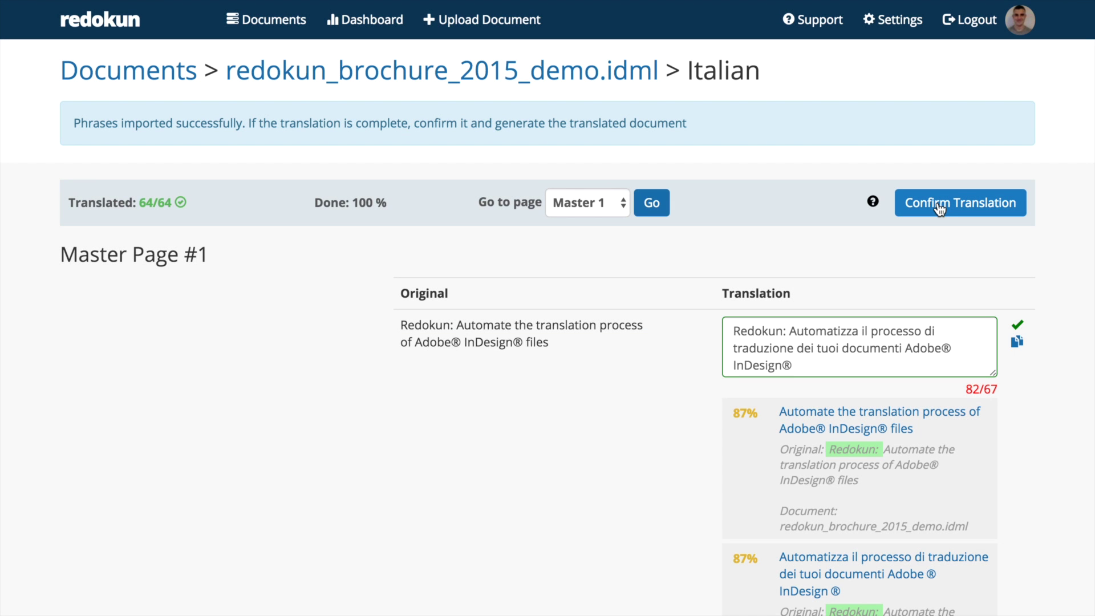
# - Confirm the Italian translation, then generate and download the translated InDesign document
pyautogui.click(937, 206)
pyautogui.click(762, 261)
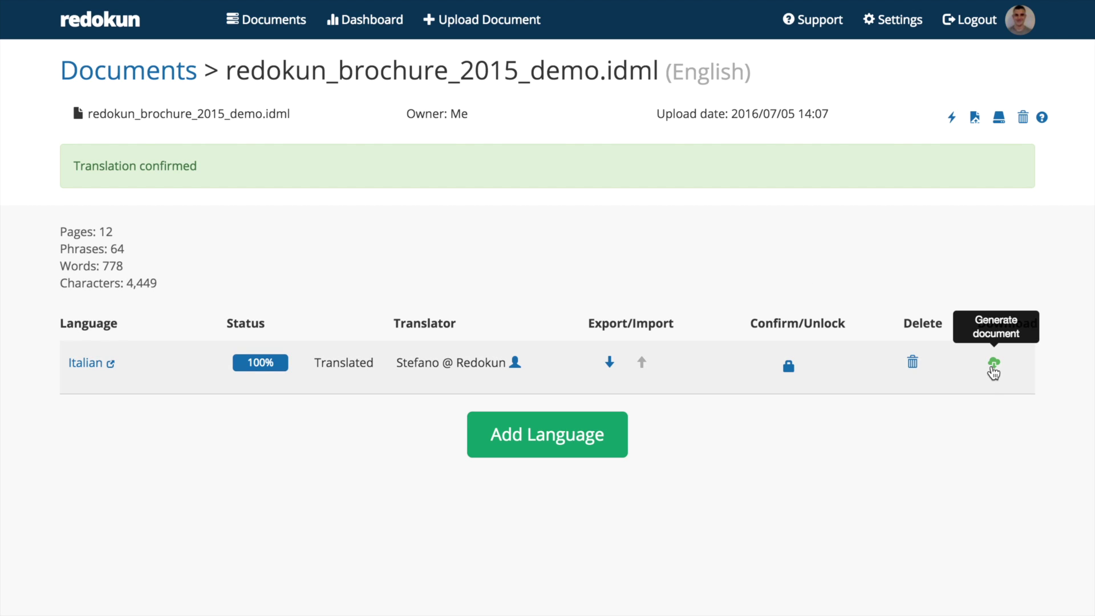
pyautogui.click(992, 367)
pyautogui.click(742, 342)
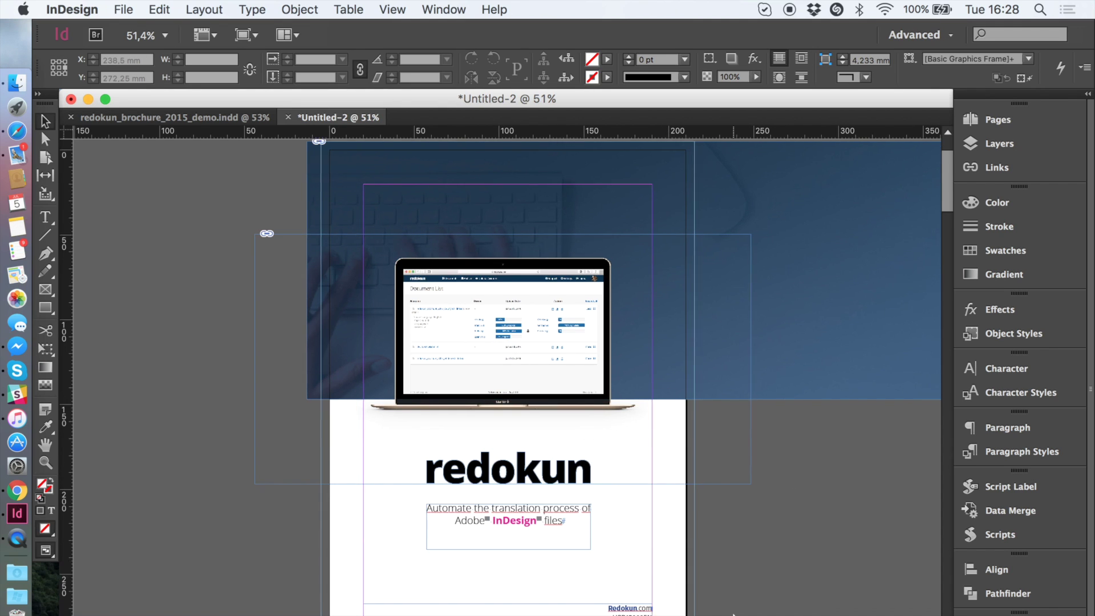
# - Scroll to the inner spread and float the English and Italian brochures side by side
pyautogui.scroll(-15, 410, 236)
pyautogui.scroll(-2, 500, 371)
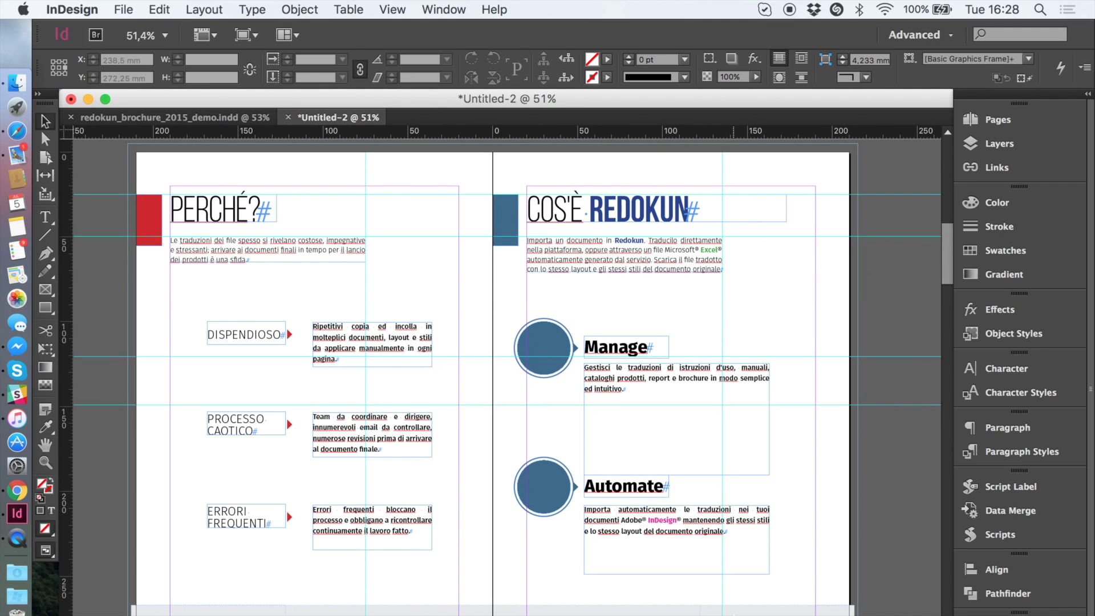
pyautogui.scroll(-5, 342, 342)
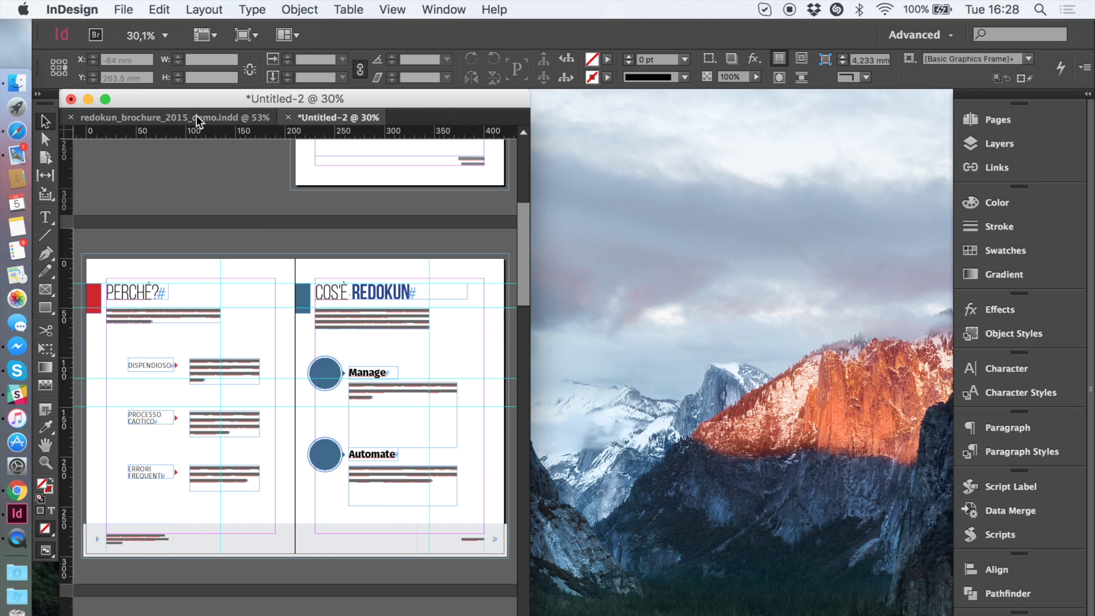
pyautogui.moveTo(197, 115); pyautogui.dragTo(567, 103)
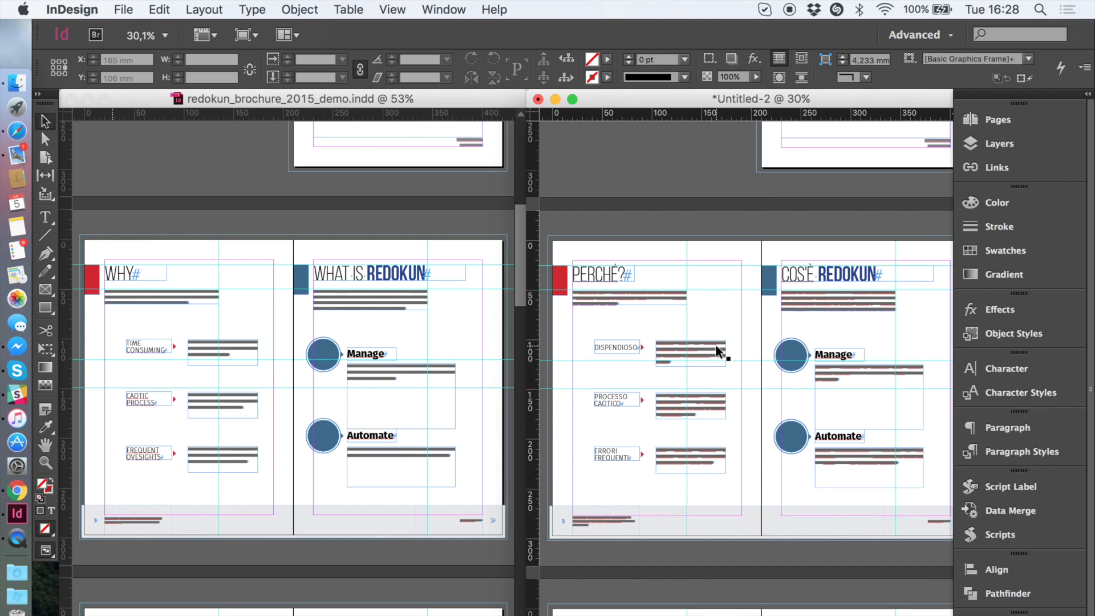
# - Zoom both the Italian PERCHÉ? page and English WHY page in to 75%
pyautogui.click(716, 346)
pyautogui.press('super+equal')
pyautogui.press('super+equal')
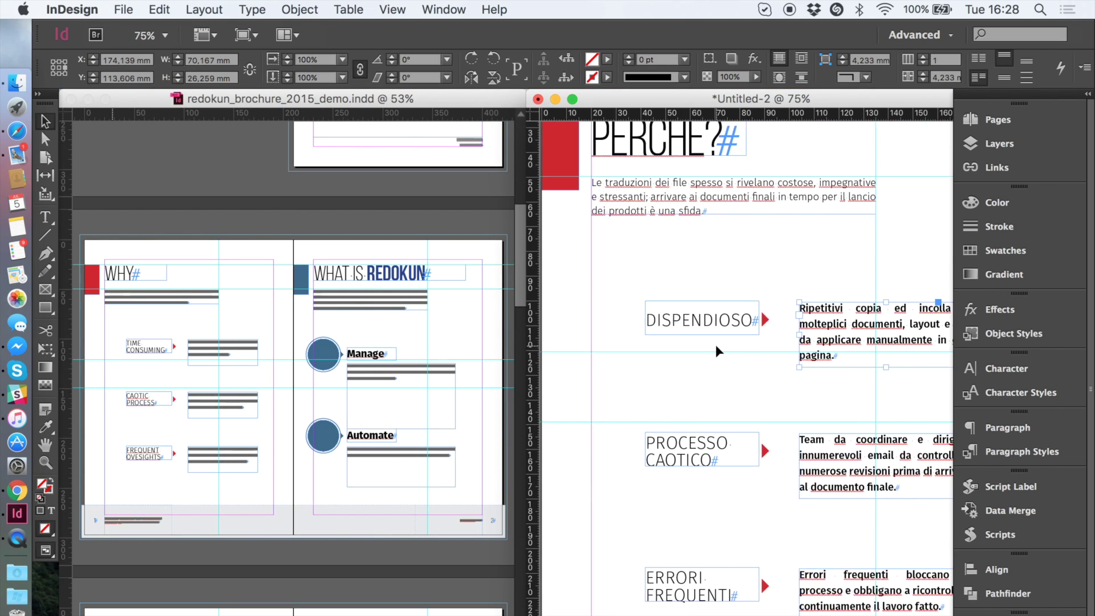
pyautogui.click(147, 333)
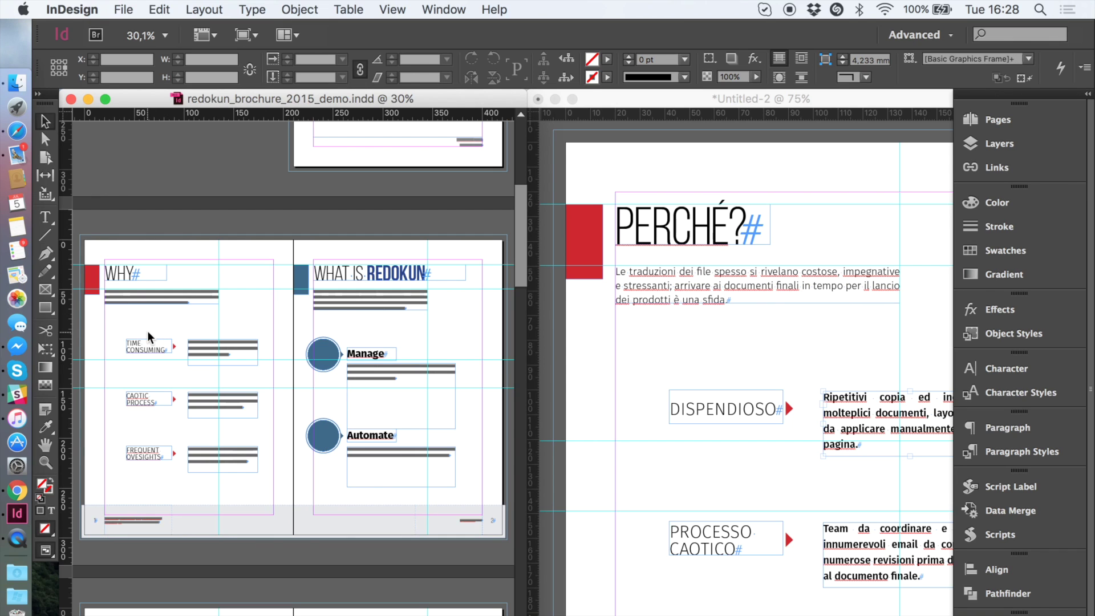
pyautogui.press('super+equal')
pyautogui.press('super+equal')
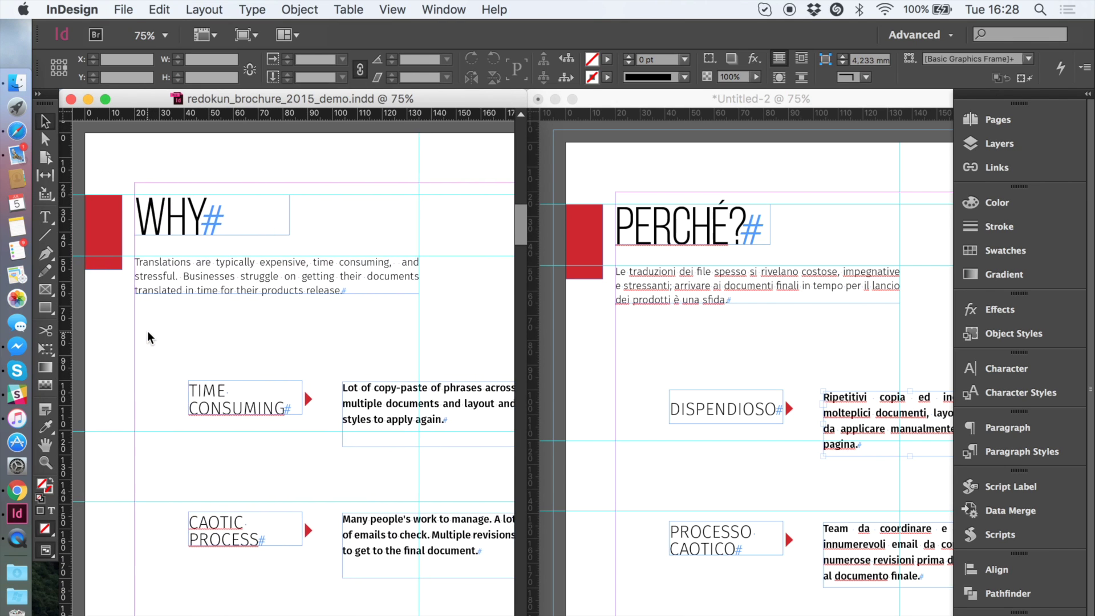